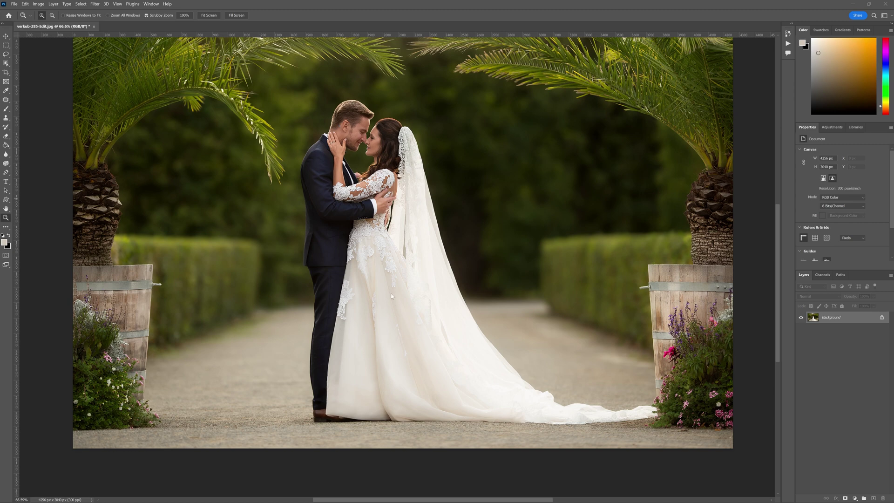
# Zoom in on the couple and dress, zoom back out, and open verlub-285-Edit.jpg in the Camera Raw Filter
pyautogui.moveTo(387, 293); pyautogui.dragTo(395, 288)
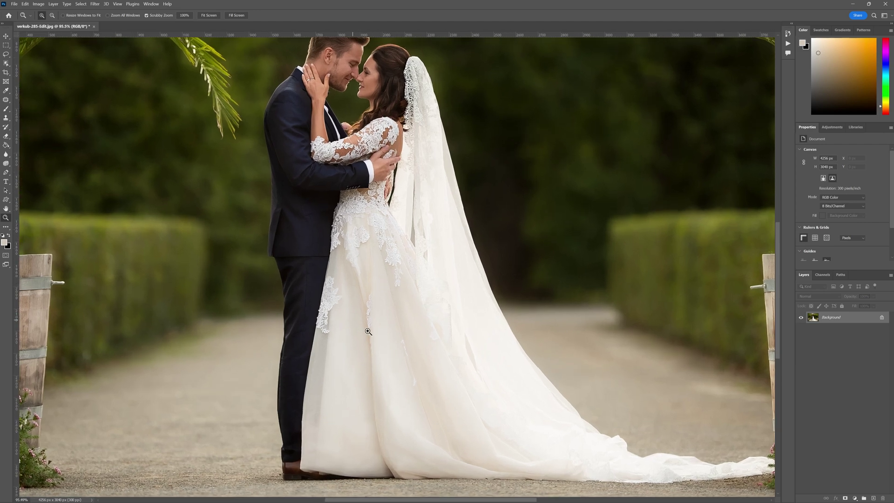
pyautogui.moveTo(359, 287); pyautogui.dragTo(343, 307)
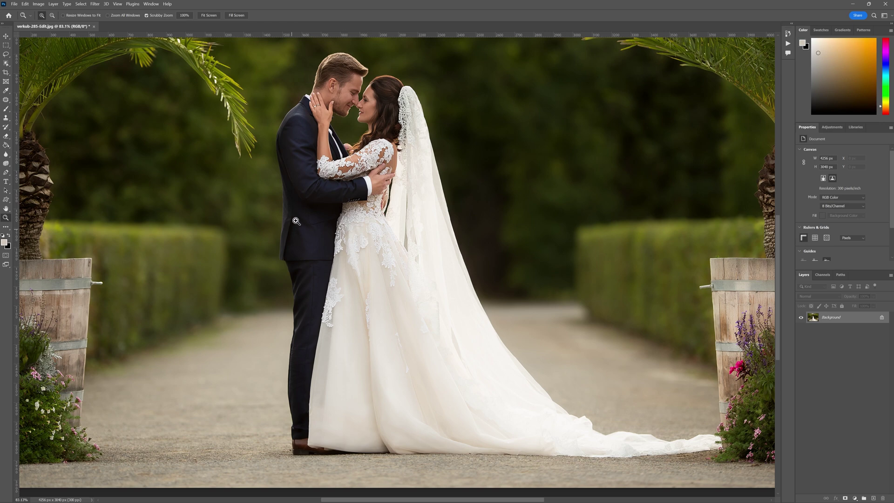
pyautogui.moveTo(244, 135); pyautogui.dragTo(235, 134)
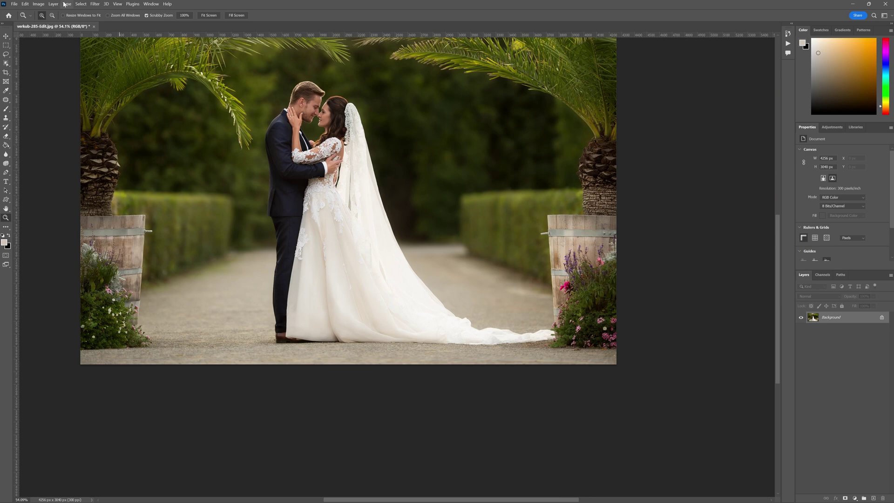
pyautogui.click(94, 4)
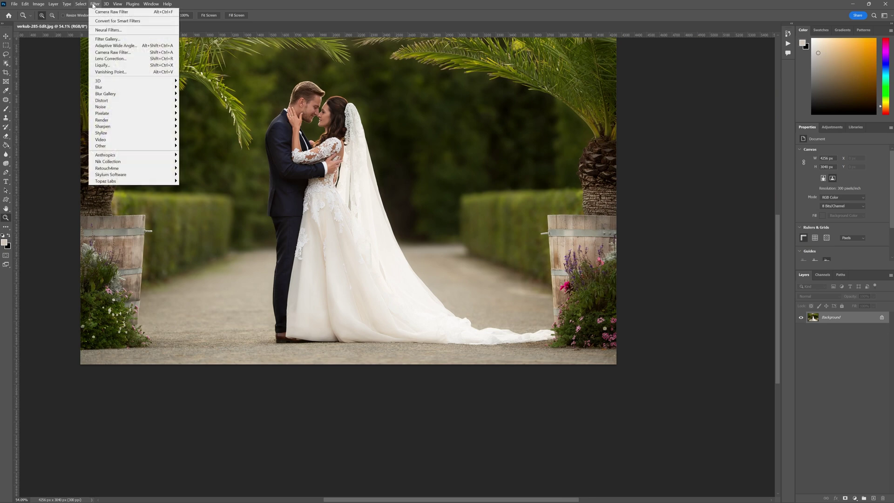
pyautogui.click(118, 54)
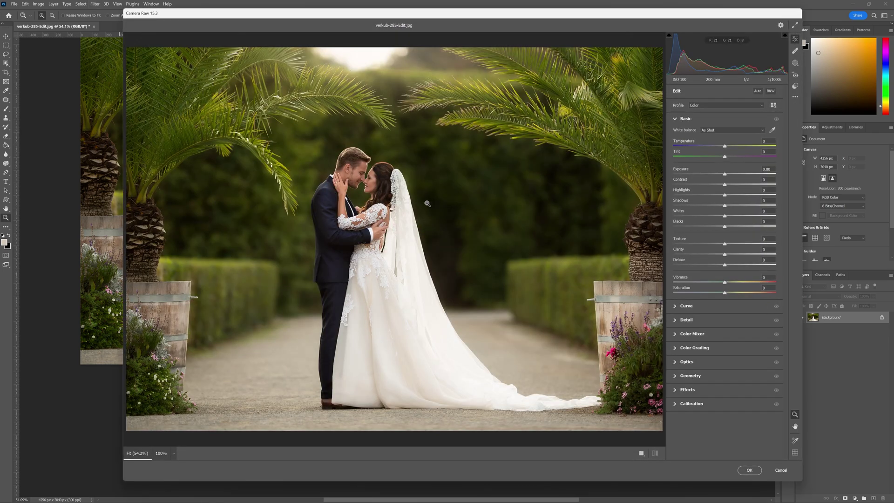
# Create a Person 2 mask limited to Clothes so it isolates the bride's dress and veil
pyautogui.click(796, 65)
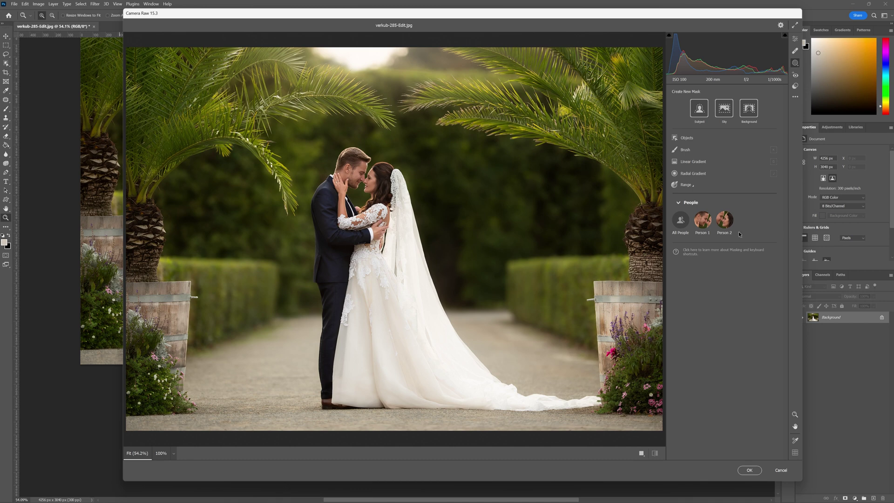
pyautogui.click(724, 220)
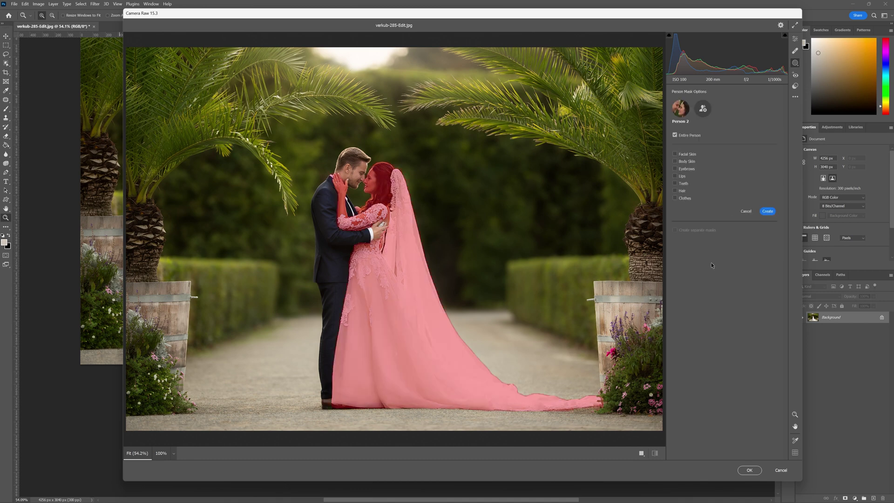
pyautogui.click(675, 199)
pyautogui.click(767, 211)
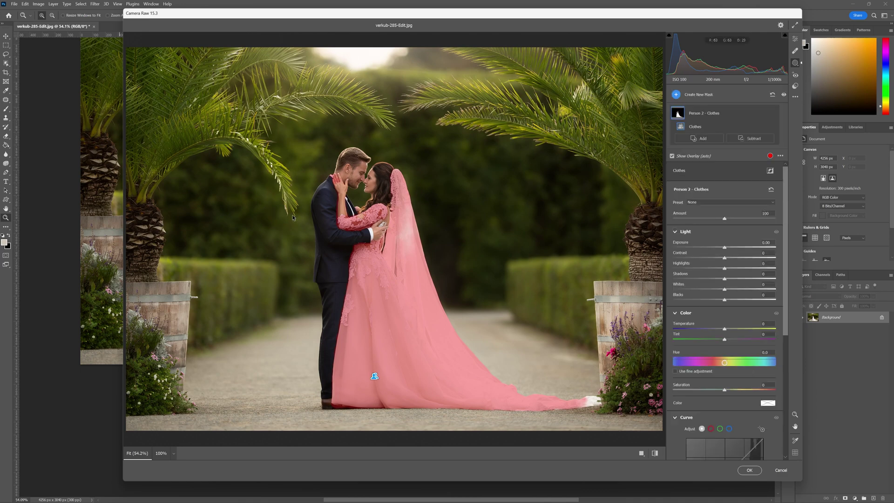
# Zoom the Camera Raw preview in and out to inspect the clothes mask edges
pyautogui.scroll(5, 375, 200)
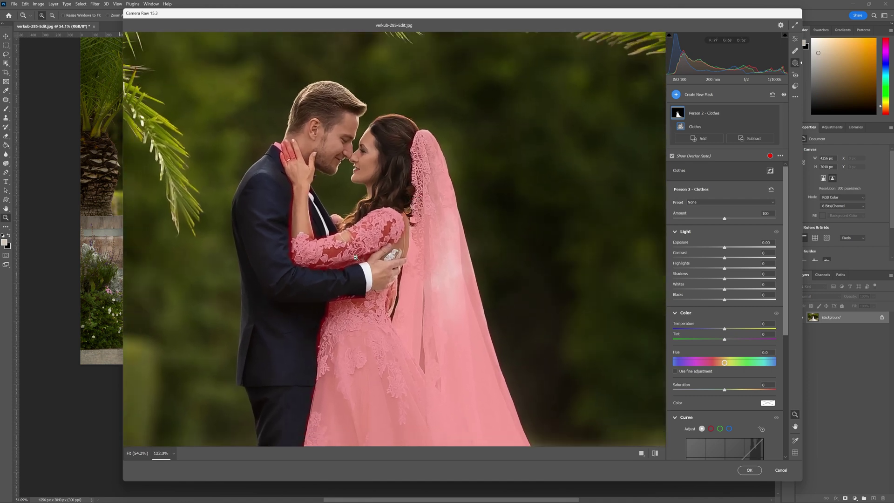
pyautogui.scroll(2, 361, 238)
pyautogui.scroll(1, 365, 237)
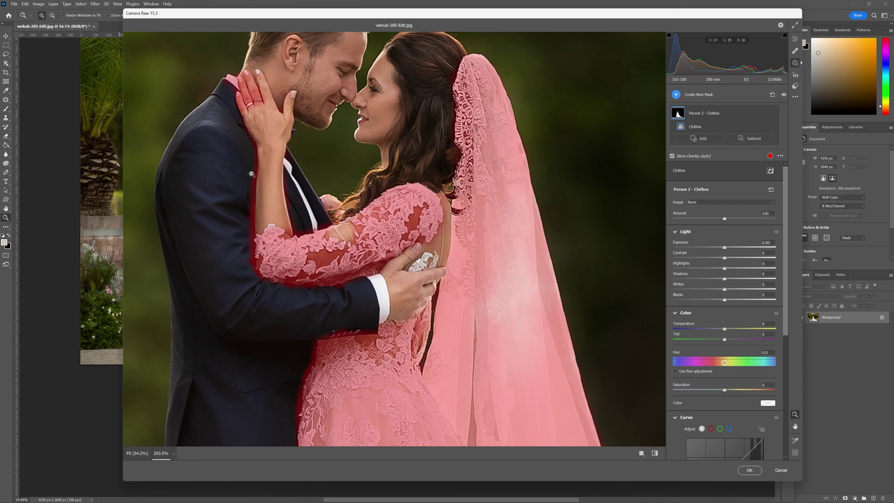
pyautogui.scroll(-10, 403, 331)
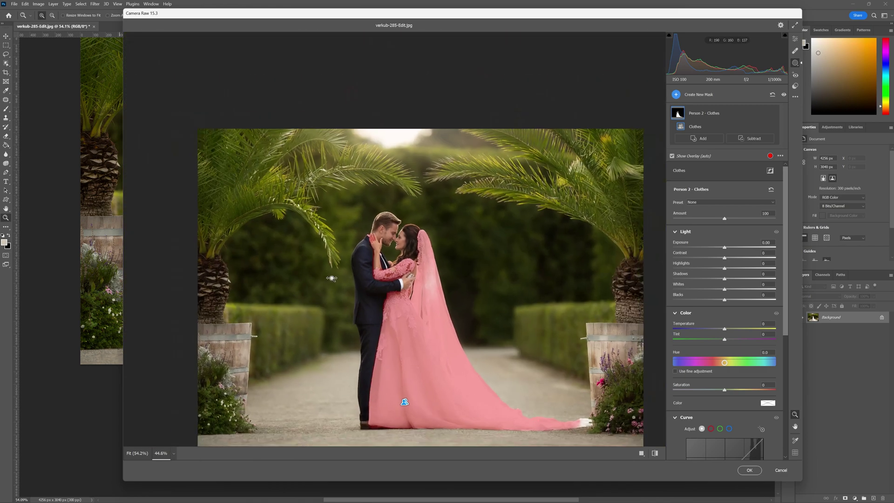
pyautogui.scroll(4, 480, 398)
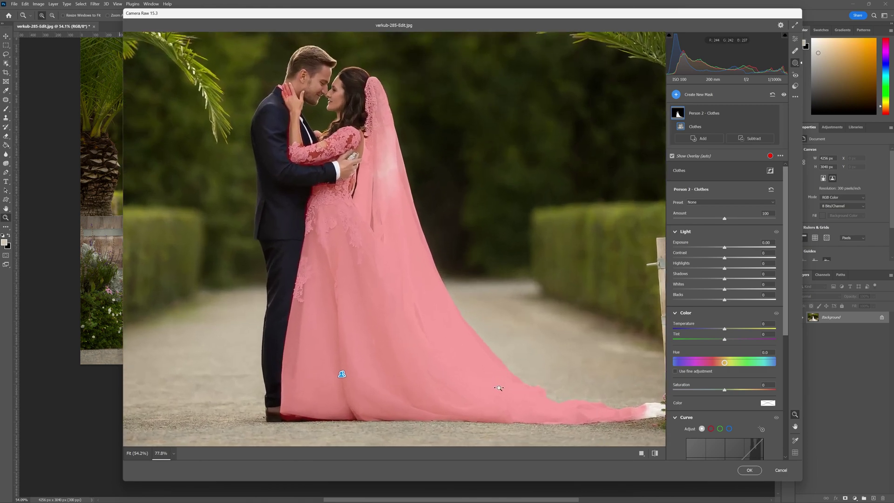
pyautogui.scroll(-3, 411, 249)
pyautogui.scroll(4, 411, 250)
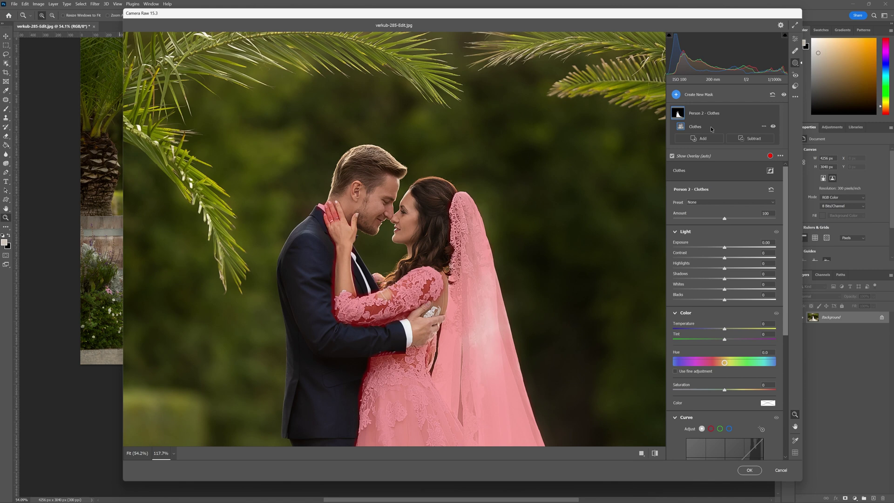
# Intersect the Person 2 - Clothes mask with a Luminance Range component
pyautogui.click(764, 128)
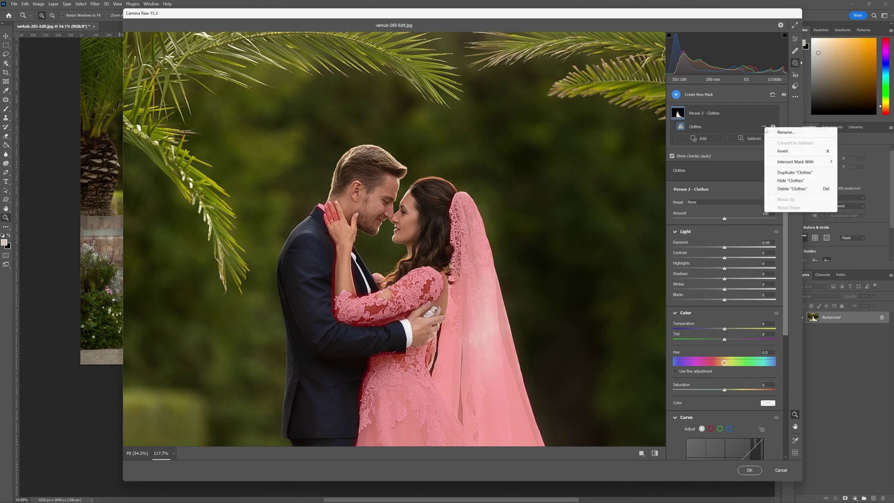
pyautogui.moveTo(794, 162)
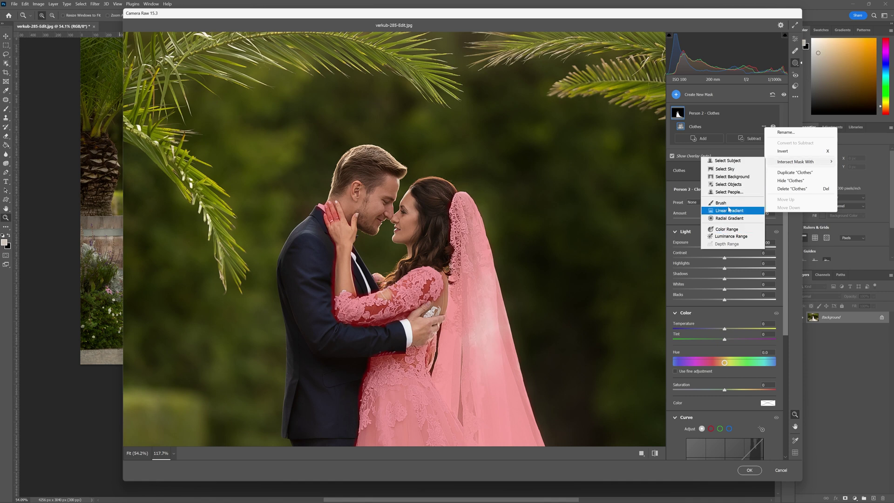
pyautogui.click(732, 239)
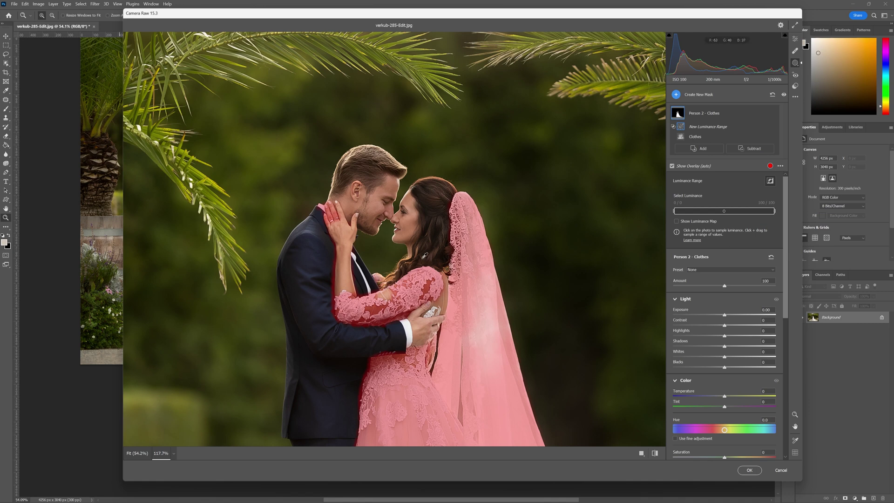
pyautogui.moveTo(424, 255); pyautogui.dragTo(378, 193)
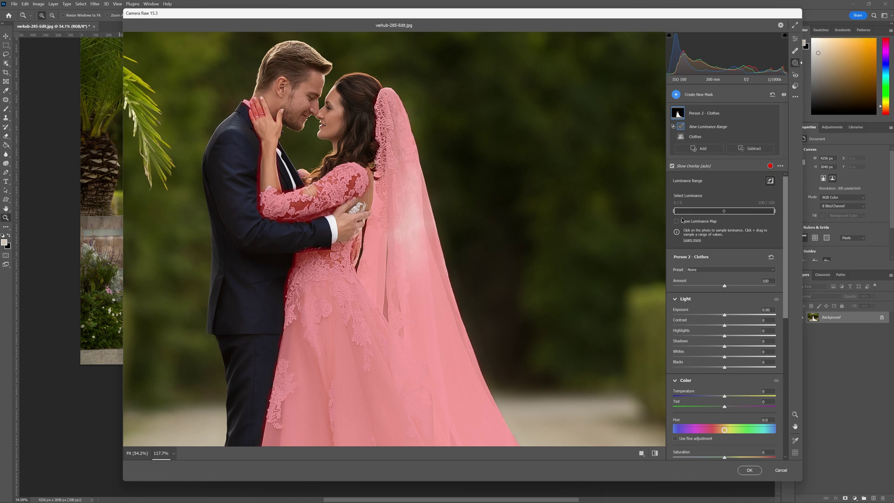
# Narrow the luminance range handles so only the brightest dress tones stay masked
pyautogui.moveTo(675, 212); pyautogui.dragTo(677, 207)
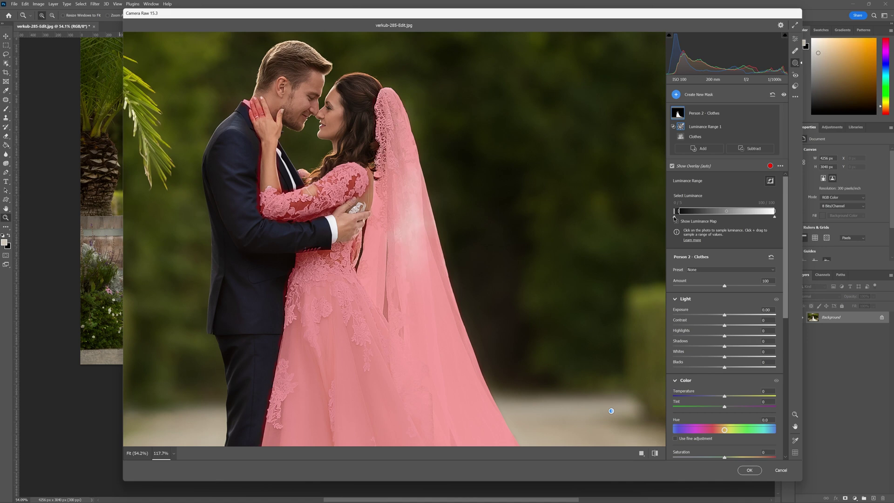
pyautogui.moveTo(674, 217); pyautogui.dragTo(754, 217)
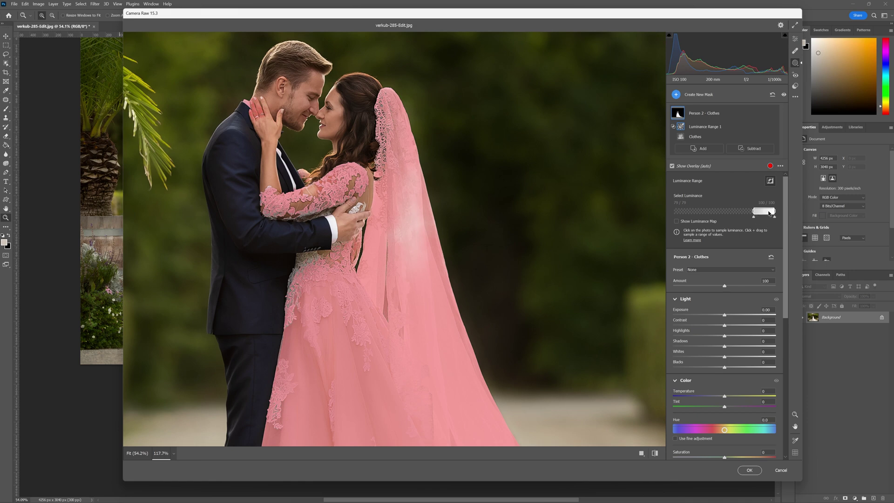
pyautogui.moveTo(765, 213); pyautogui.dragTo(765, 213)
pyautogui.moveTo(755, 217)
pyautogui.mouseDown()
pyautogui.moveTo(765, 218)
pyautogui.moveTo(753, 213)
pyautogui.mouseUp()
# Paint a Brush 1 component near the groom's collar into the clothes mask, reducing brush size to 7
pyautogui.click(752, 149)
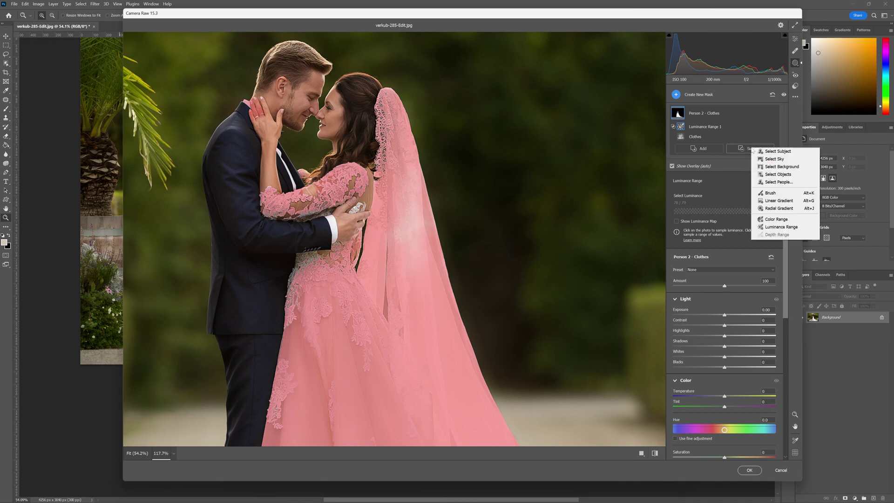
pyautogui.click(768, 193)
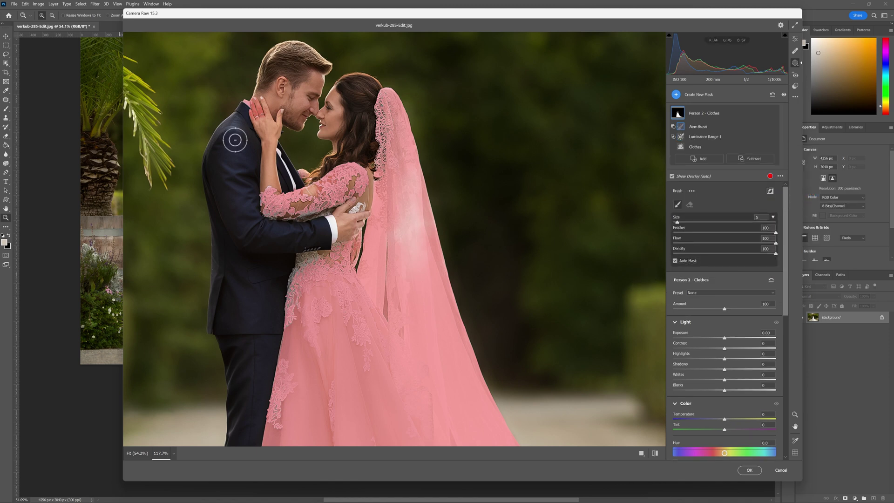
pyautogui.moveTo(257, 109); pyautogui.dragTo(252, 102)
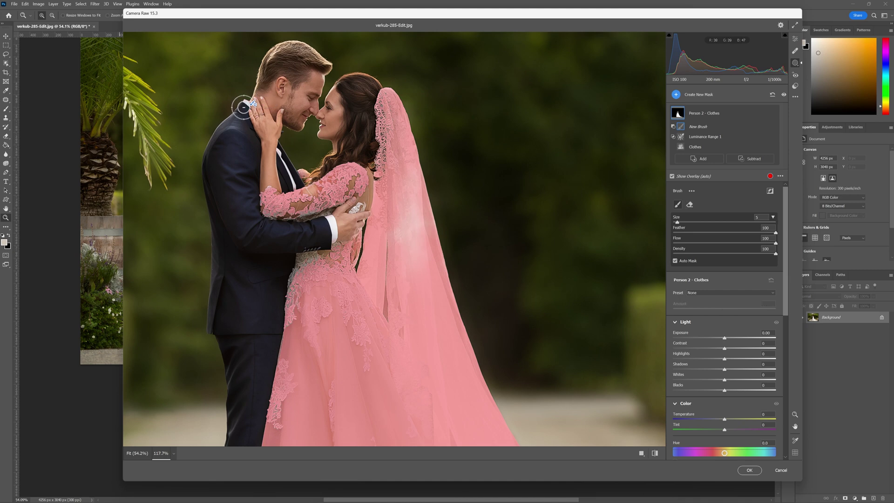
pyautogui.press('[')
pyautogui.press('[')
pyautogui.press('[')
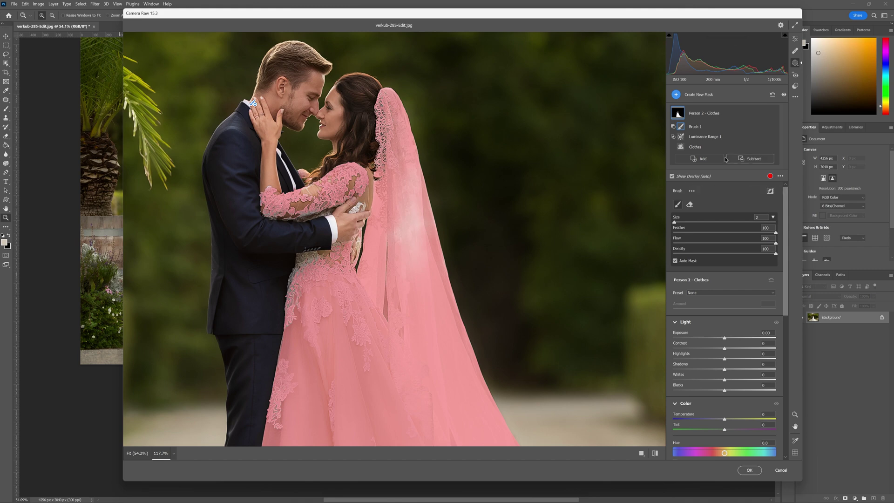
# Add a Brush 2 component painting the missed veil area, then shrink the brush to size 2
pyautogui.click(709, 159)
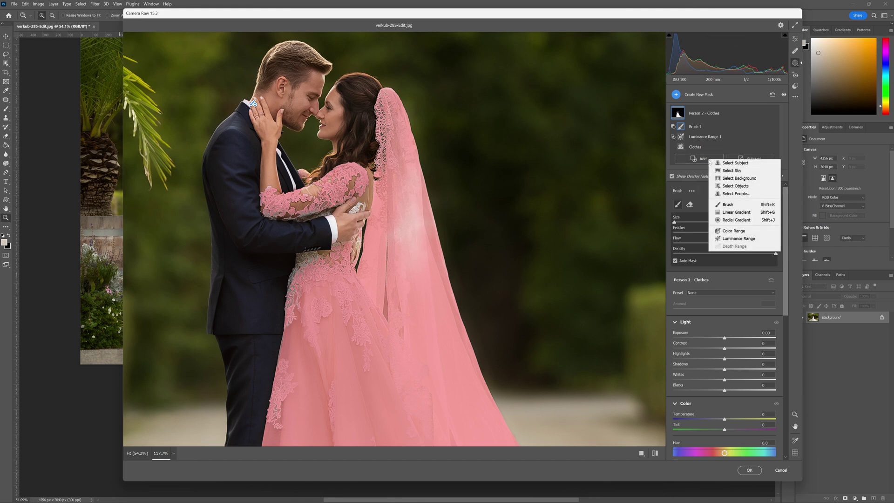
pyautogui.click(732, 205)
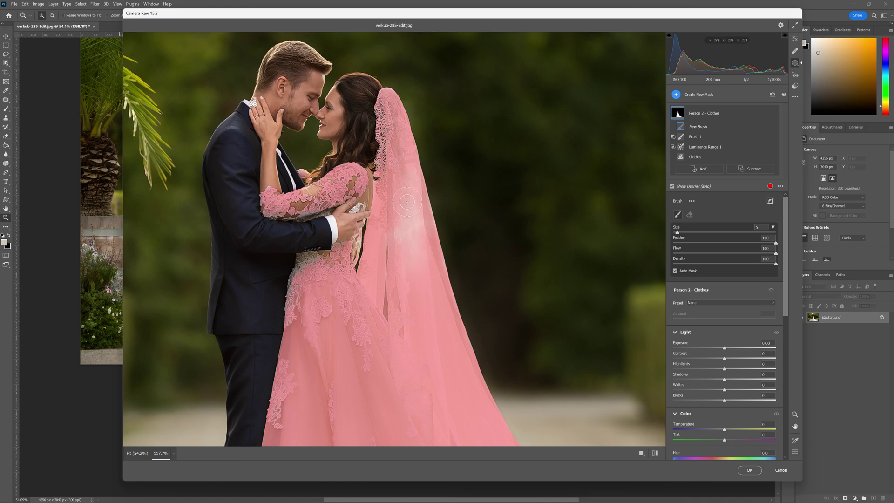
pyautogui.press(']')
pyautogui.press(']')
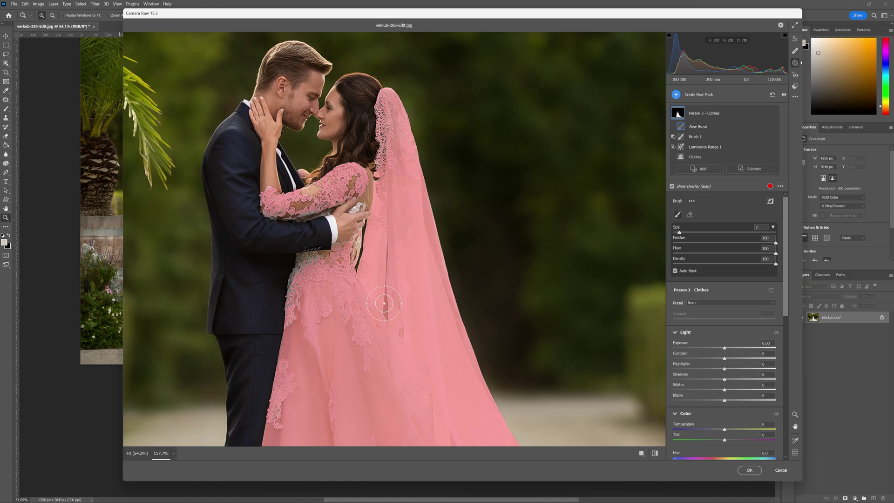
pyautogui.moveTo(411, 246)
pyautogui.mouseDown()
pyautogui.moveTo(422, 262)
pyautogui.moveTo(434, 294)
pyautogui.moveTo(407, 230)
pyautogui.mouseUp()
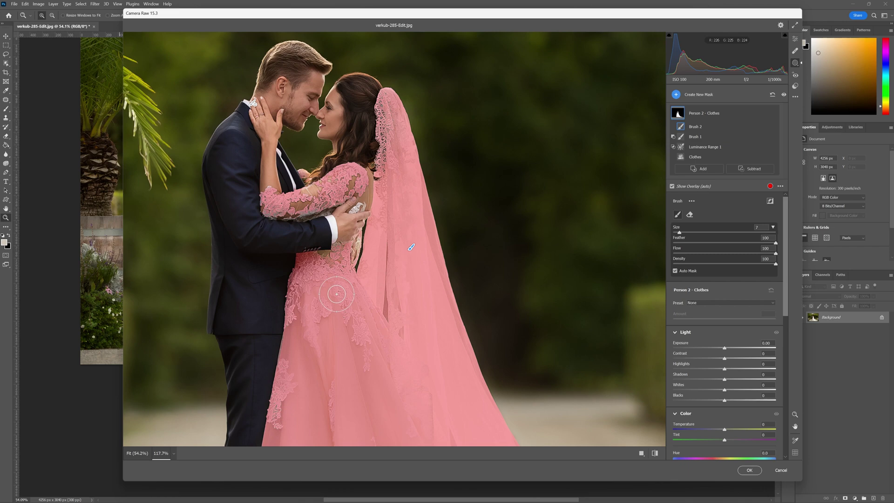
pyautogui.press('[')
pyautogui.press('[')
pyautogui.press('[')
pyautogui.press('[')
pyautogui.press('[')
# Paint the dress's left edge and the trail's white tip into the mask, ending at brush size 1
pyautogui.scroll(-5, 377, 354)
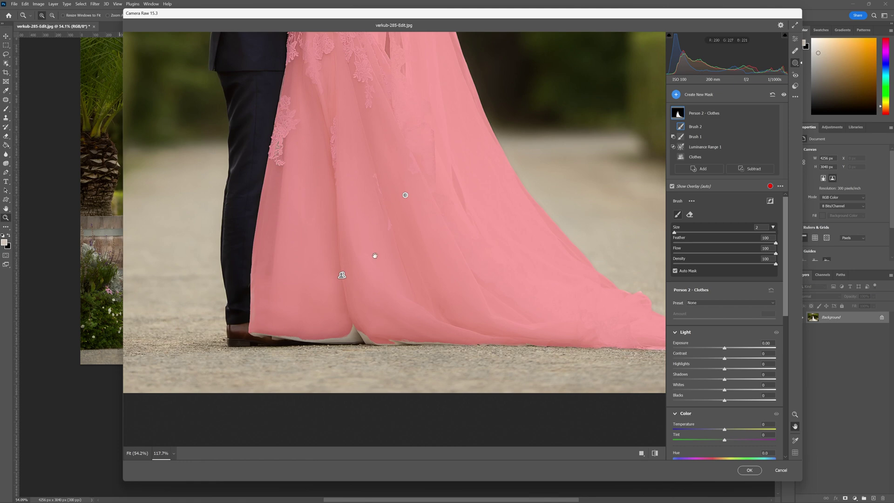
pyautogui.moveTo(260, 294)
pyautogui.mouseDown()
pyautogui.moveTo(257, 271)
pyautogui.moveTo(254, 333)
pyautogui.moveTo(448, 338)
pyautogui.moveTo(370, 338)
pyautogui.mouseUp()
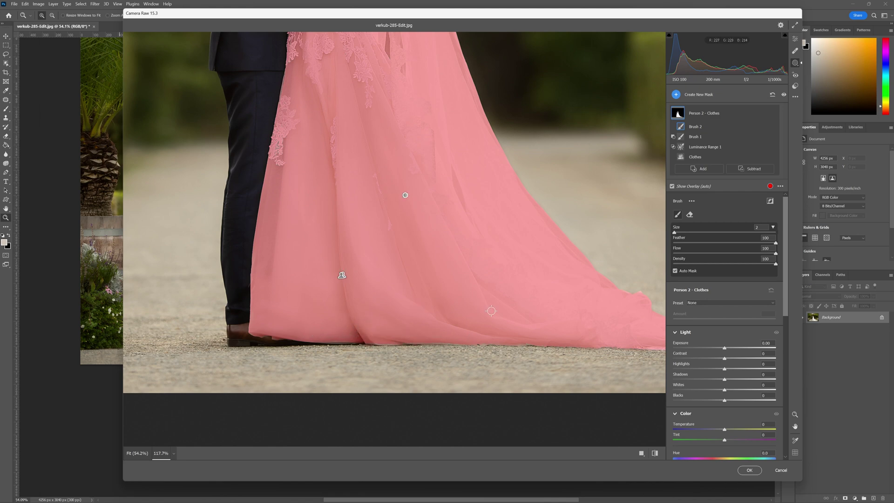
pyautogui.press('space')
pyautogui.moveTo(424, 279); pyautogui.dragTo(170, 240)
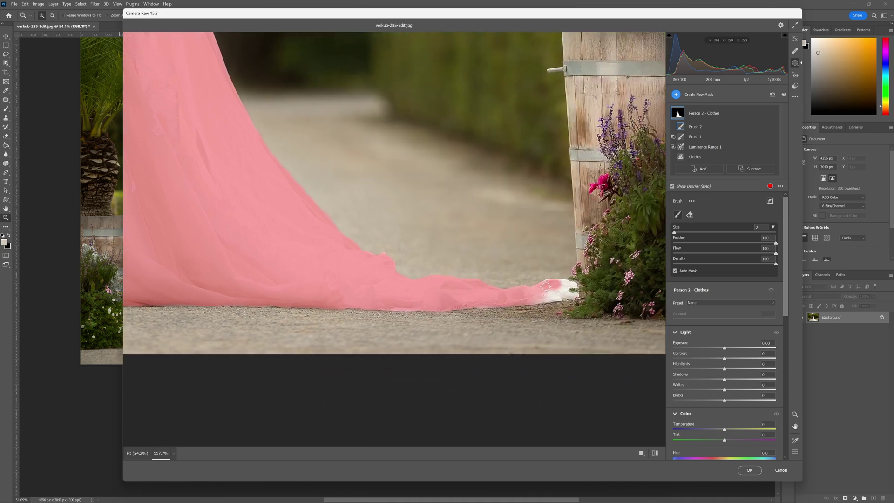
pyautogui.moveTo(550, 286)
pyautogui.mouseDown()
pyautogui.moveTo(540, 296)
pyautogui.moveTo(572, 295)
pyautogui.moveTo(561, 284)
pyautogui.mouseUp()
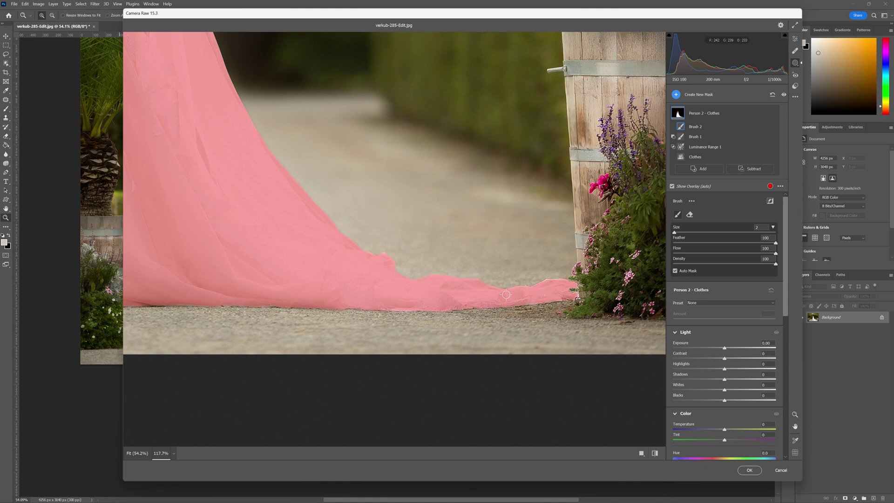
pyautogui.scroll(10, 285, 222)
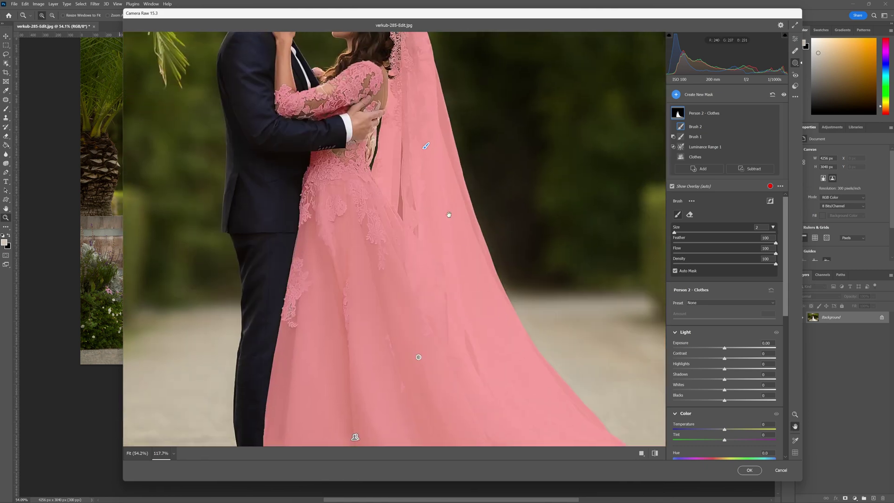
pyautogui.moveTo(448, 229); pyautogui.dragTo(446, 283)
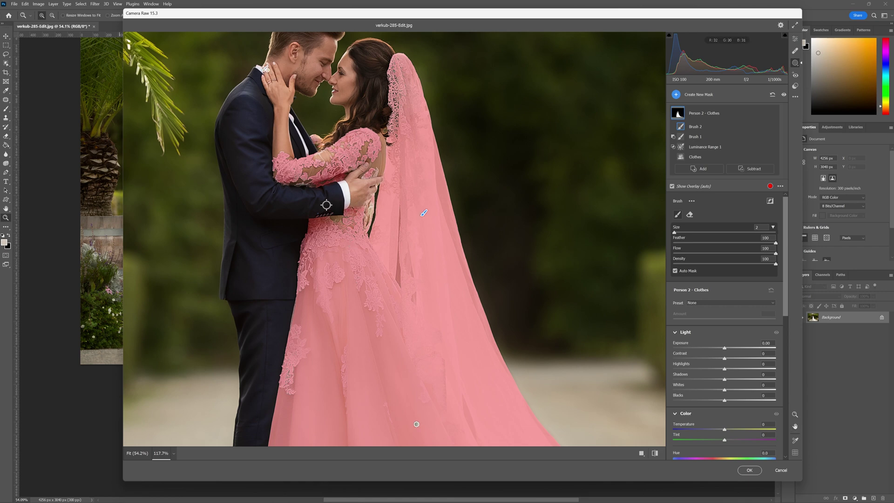
pyautogui.press('[')
# Hide the mask overlay, compare the Saturation -39 colour adjustment, and raise Exposure to +0.10
pyautogui.moveTo(435, 331); pyautogui.dragTo(425, 222)
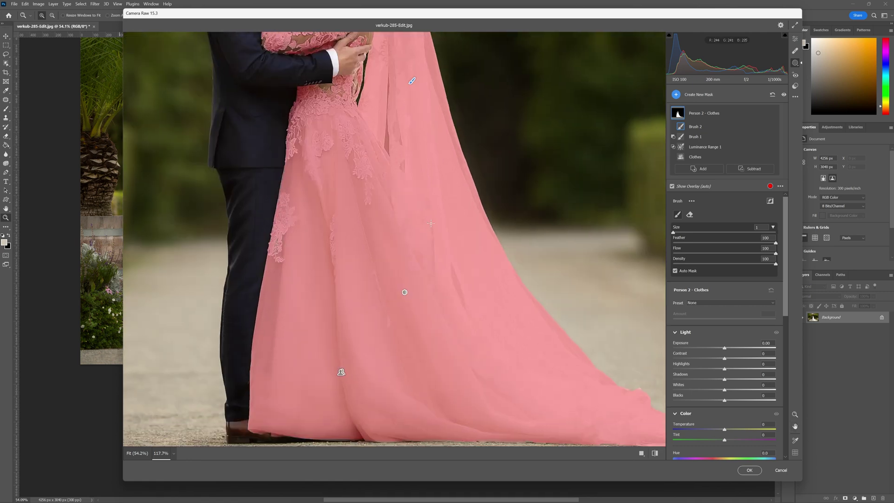
pyautogui.click(673, 187)
pyautogui.scroll(-3, 740, 329)
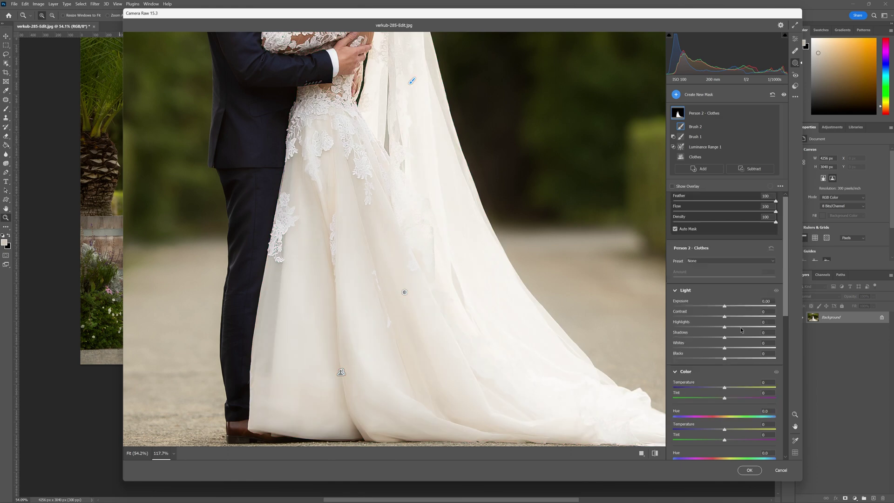
pyautogui.scroll(-2, 739, 329)
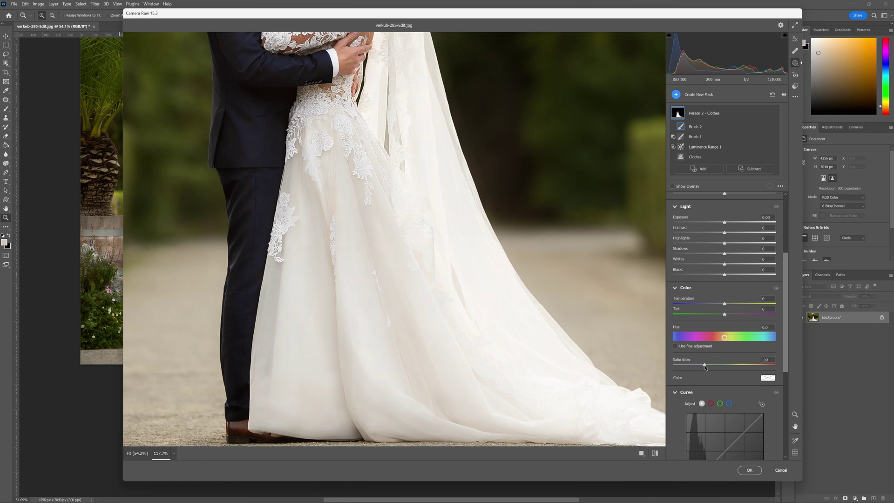
pyautogui.click(776, 289)
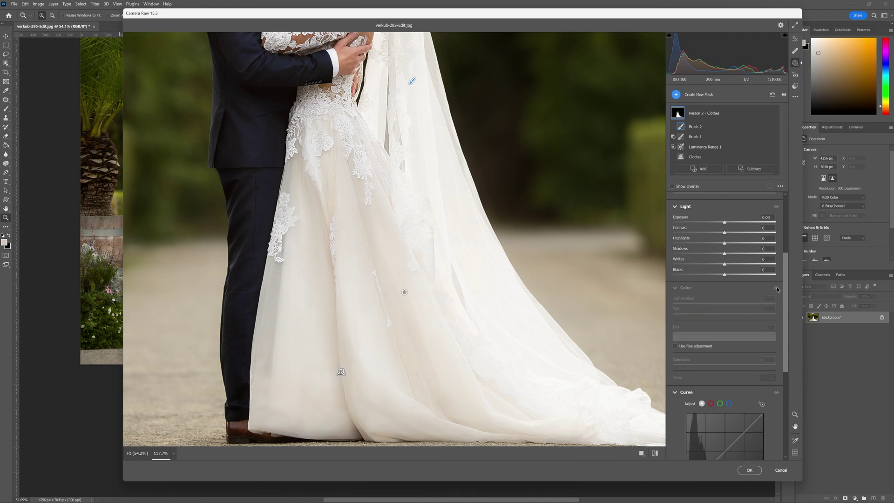
pyautogui.click(776, 288)
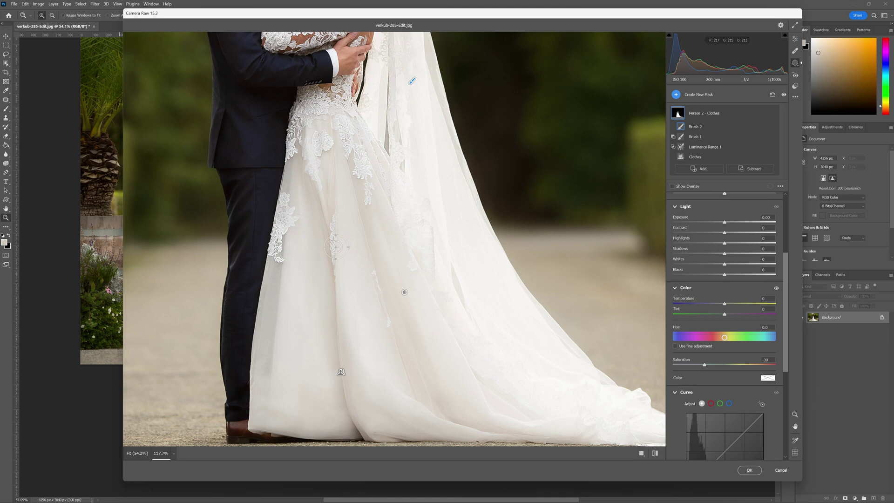
pyautogui.moveTo(336, 247); pyautogui.dragTo(502, 204)
# Apply the Camera Raw edits with OK, then zoom over the dress and bride's face and back out
pyautogui.click(749, 470)
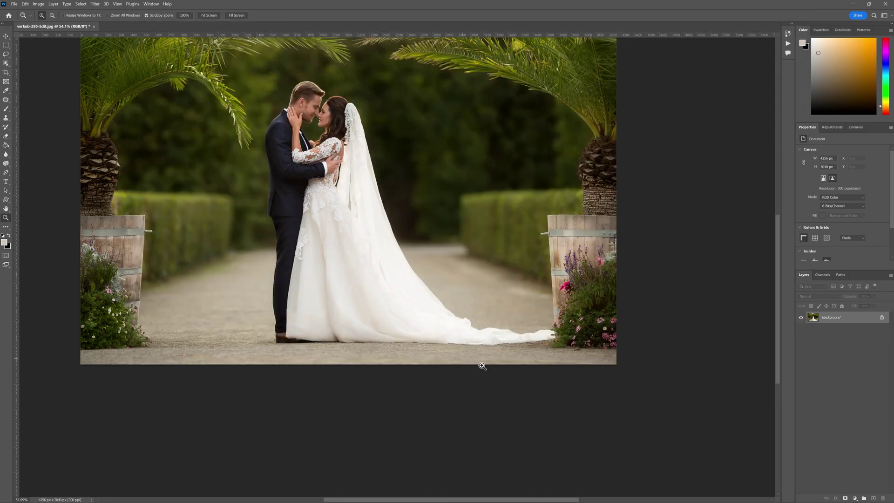
pyautogui.moveTo(331, 228)
pyautogui.mouseDown()
pyautogui.moveTo(367, 228)
pyautogui.moveTo(344, 224)
pyautogui.mouseUp()
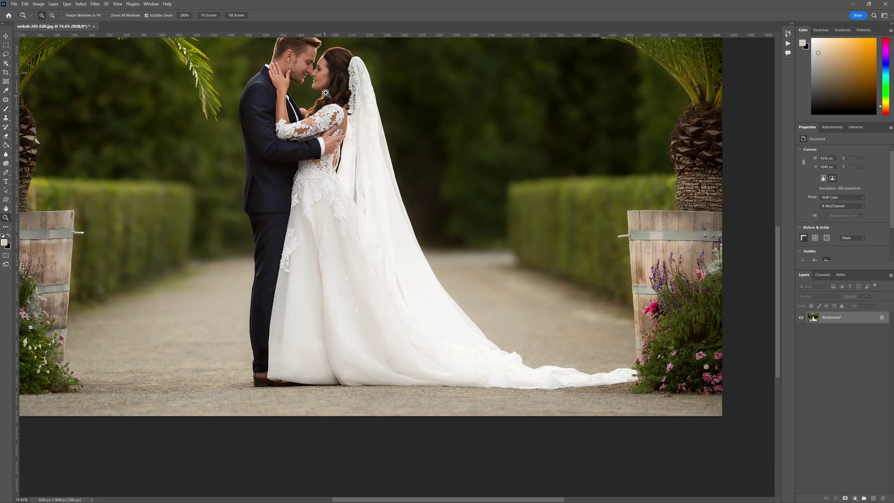
pyautogui.moveTo(330, 93); pyautogui.dragTo(356, 76)
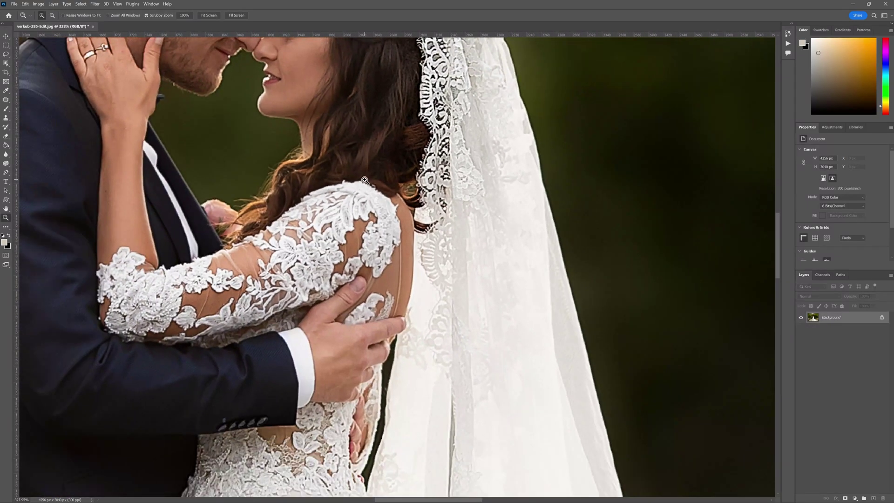
pyautogui.moveTo(365, 180); pyautogui.dragTo(346, 255)
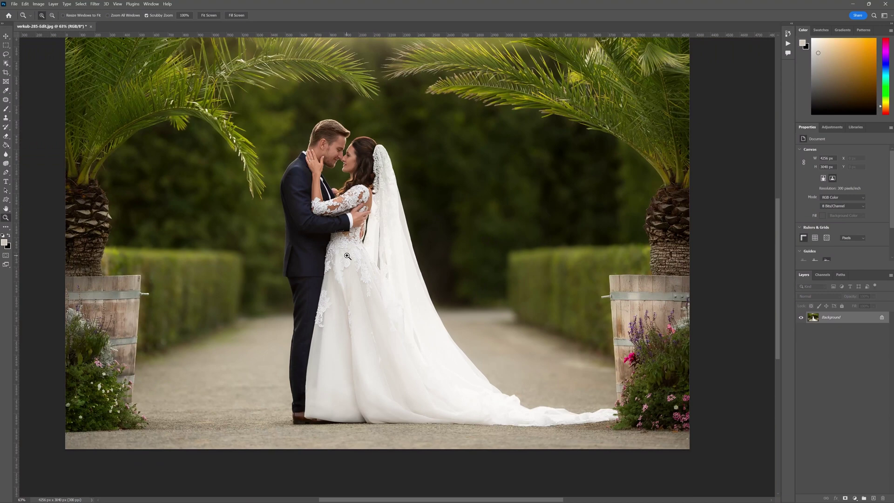